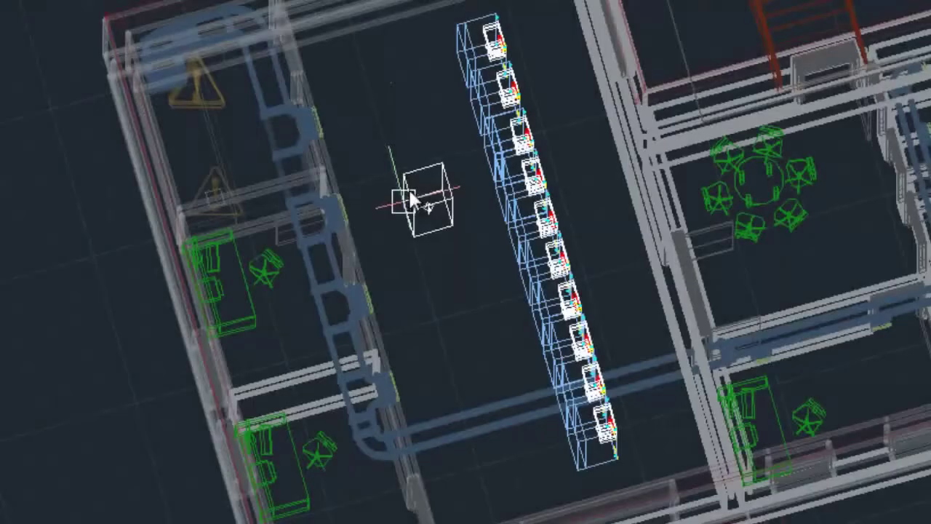
Step: Pick the insertion point to place the blue panel cabinet row beside the cable tray run
left_click(392, 82)
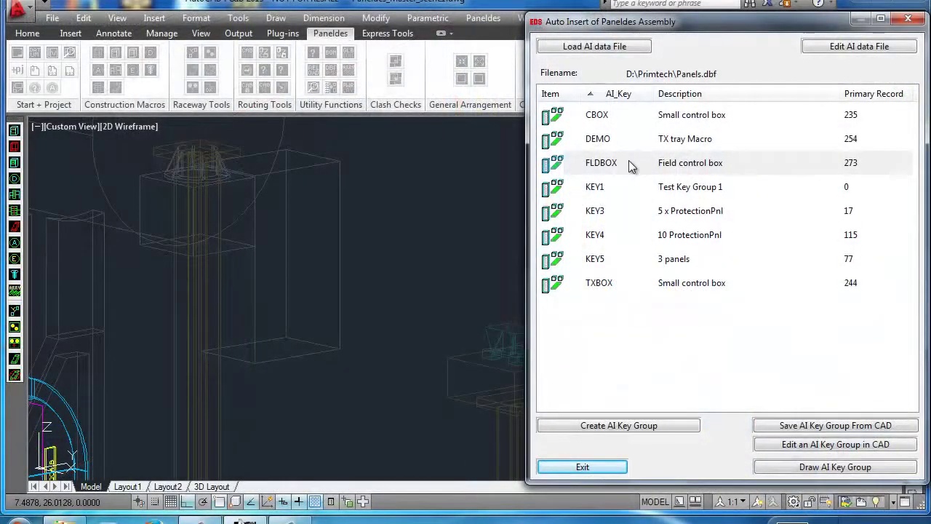
Step: Insert the FLDBOX field control box assembly onto the equipment structure and orbit in to check it
left_click(632, 167)
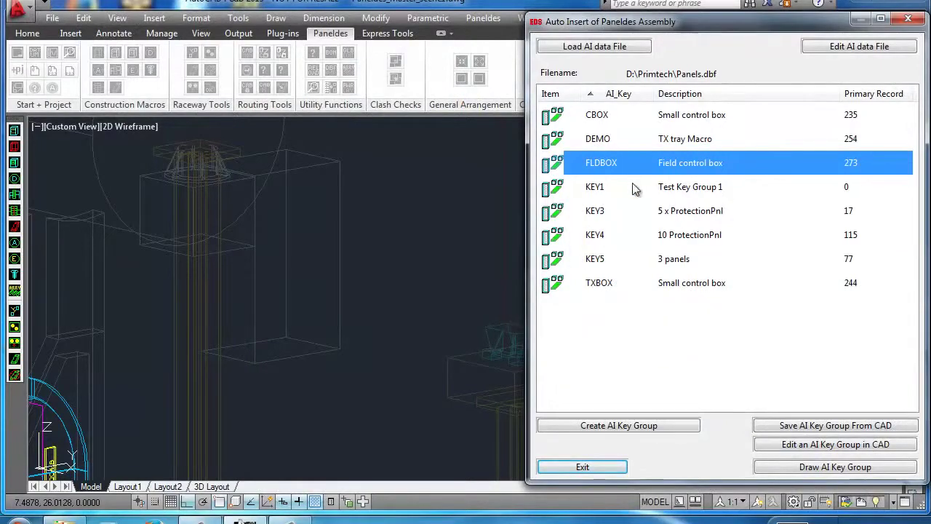
left_click(798, 469)
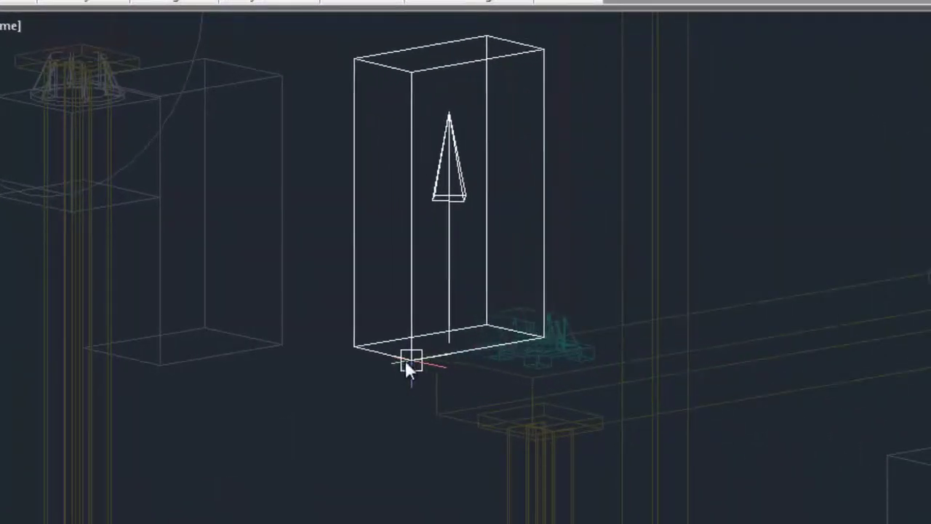
left_click(287, 348)
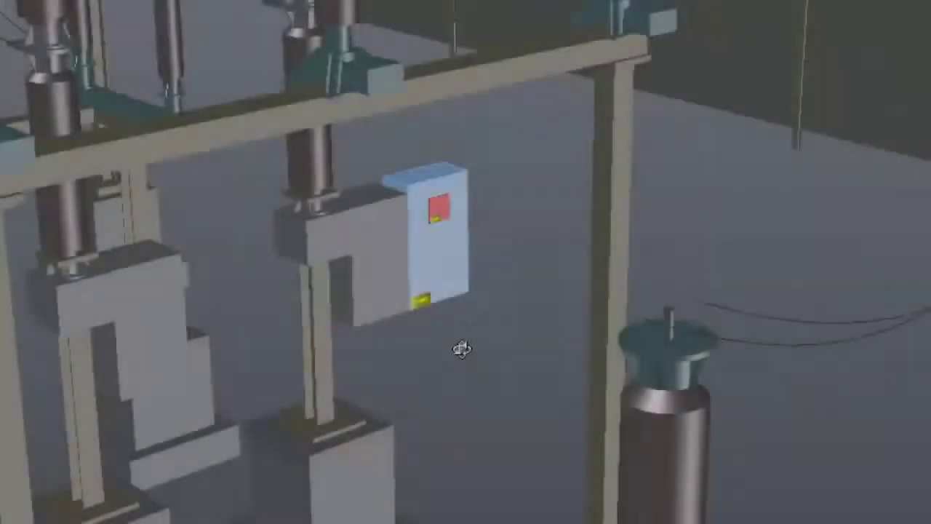
mouse_move(459, 350)
left_mouse_down()
mouse_move(285, 355)
mouse_move(453, 351)
left_mouse_up()
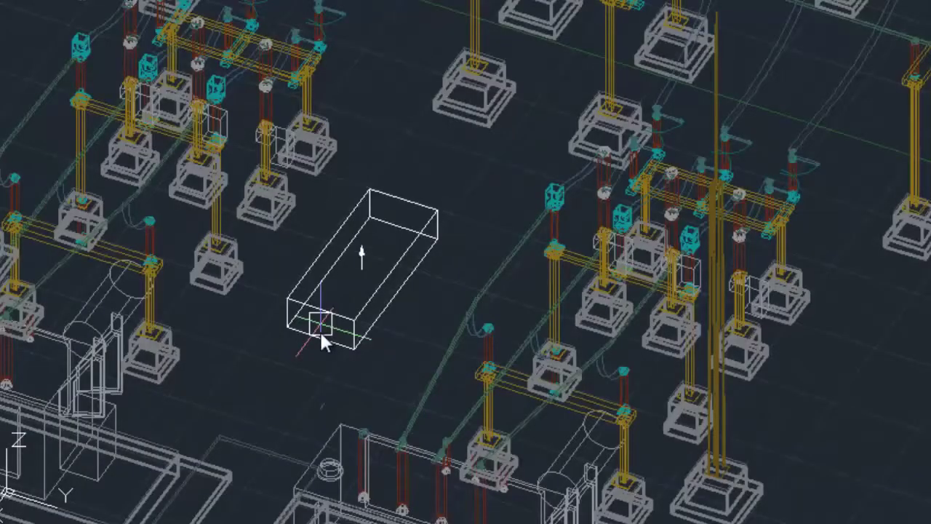
Step: Move the new trench box into position and stretch it into a longer trench between the foundations
left_click_drag(320, 336, 327, 401)
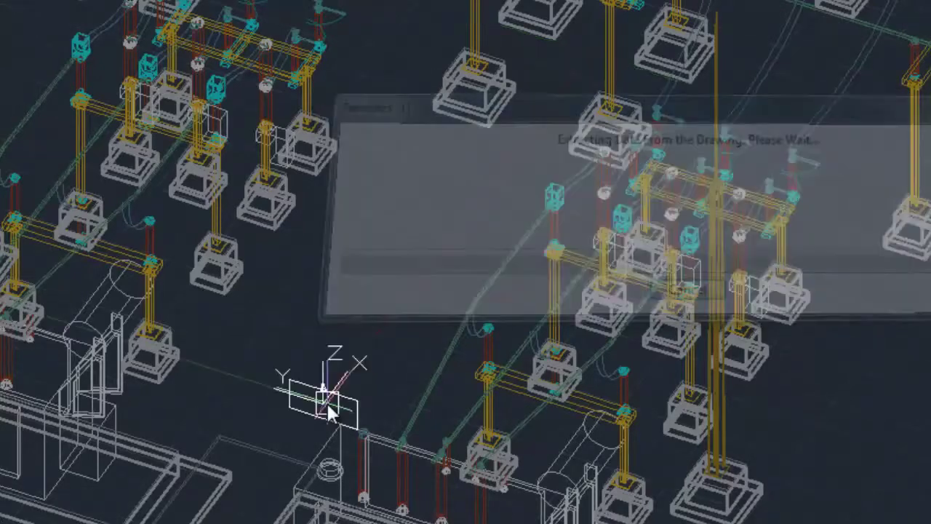
left_click_drag(371, 360, 426, 295)
left_click_drag(486, 225, 534, 149)
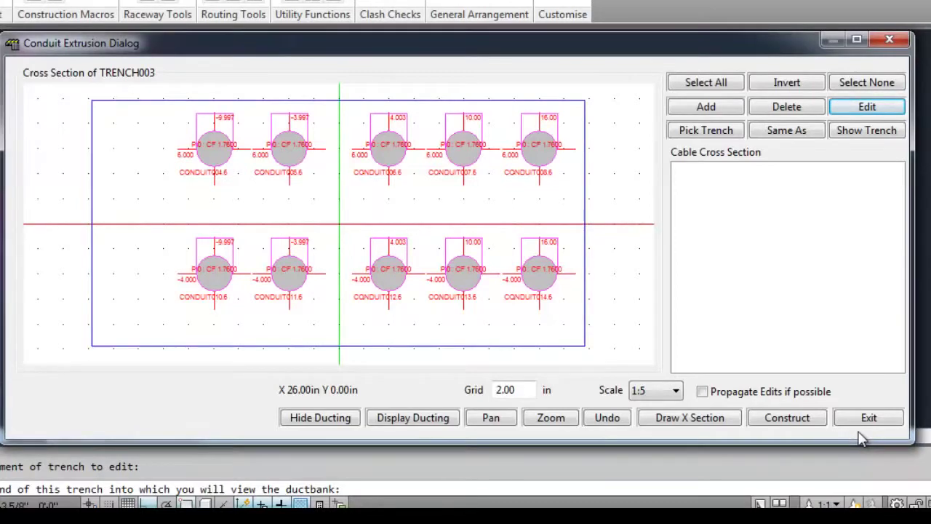
Step: Construct the TRENCH003 bank of ten green conduits and orbit around it
left_click(801, 420)
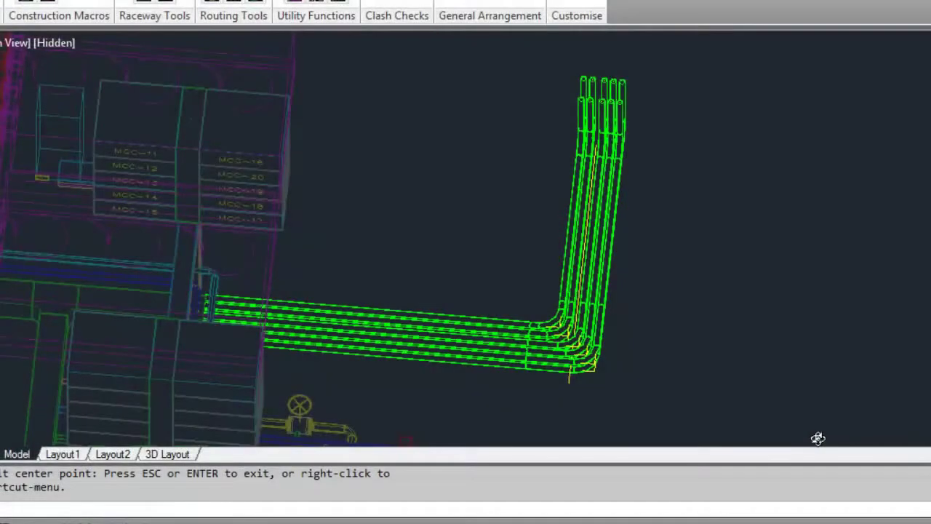
left_click_drag(818, 438, 790, 414)
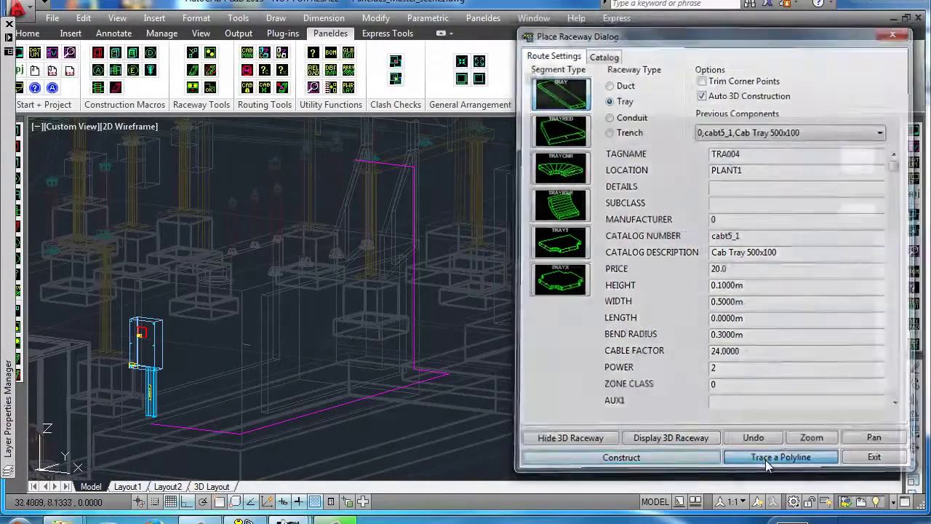
Step: Trace the magenta polyline to create the 500x100 TRA004 cable tray up the transformer
left_click(767, 460)
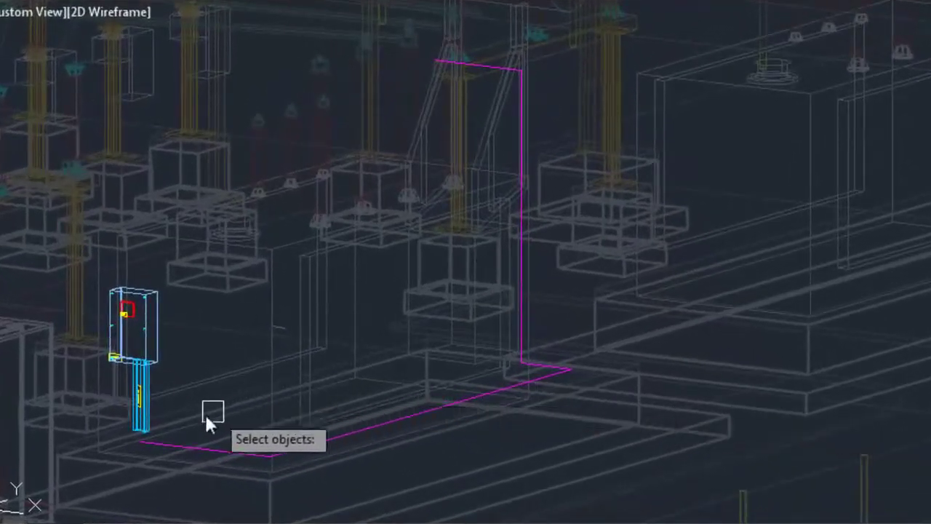
left_click(168, 441)
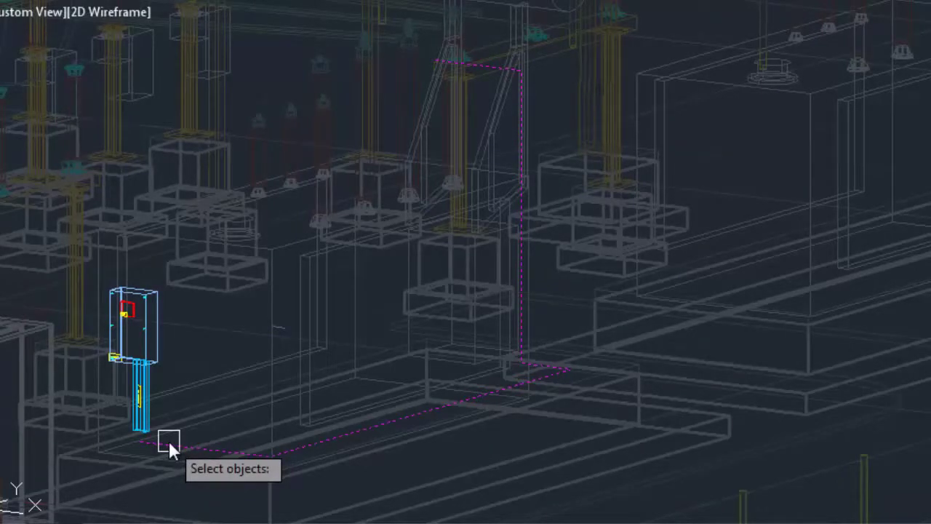
key("Return")
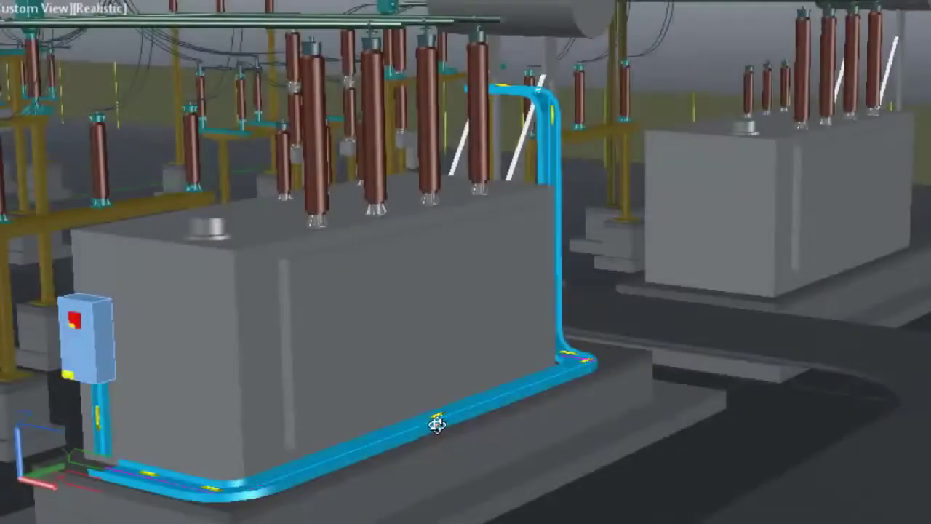
middle_click_drag(437, 426, 473, 424, "shift")
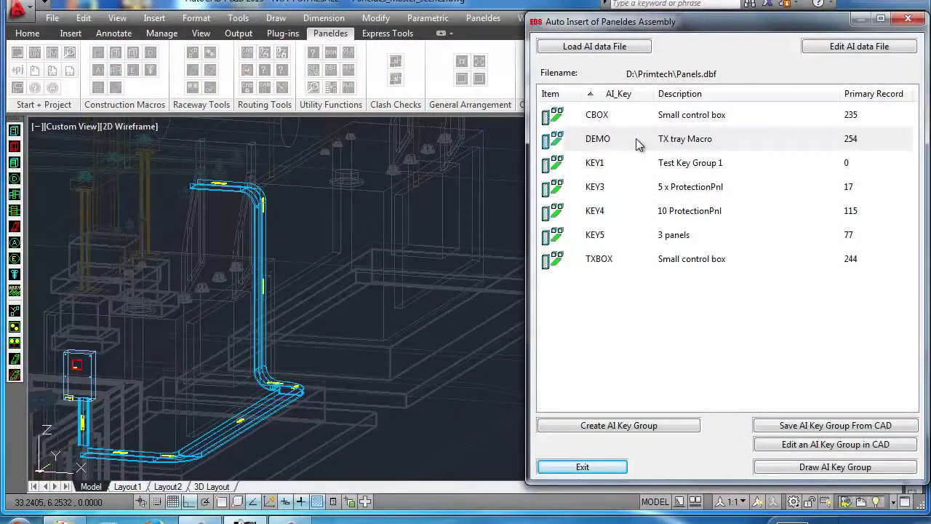
Step: Save the window-selected box and tray as the DEMO 'TX tray Macro' group, then start drawing it
left_click(646, 140)
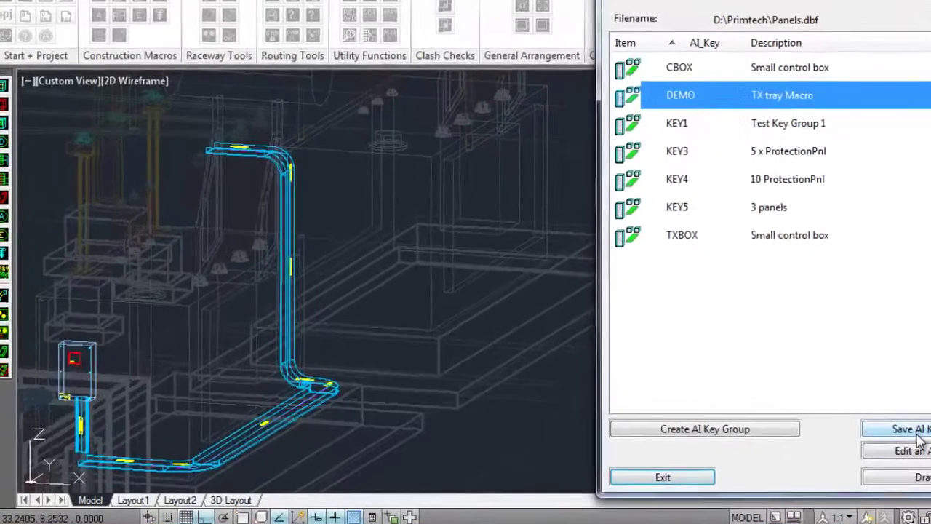
left_click(802, 427)
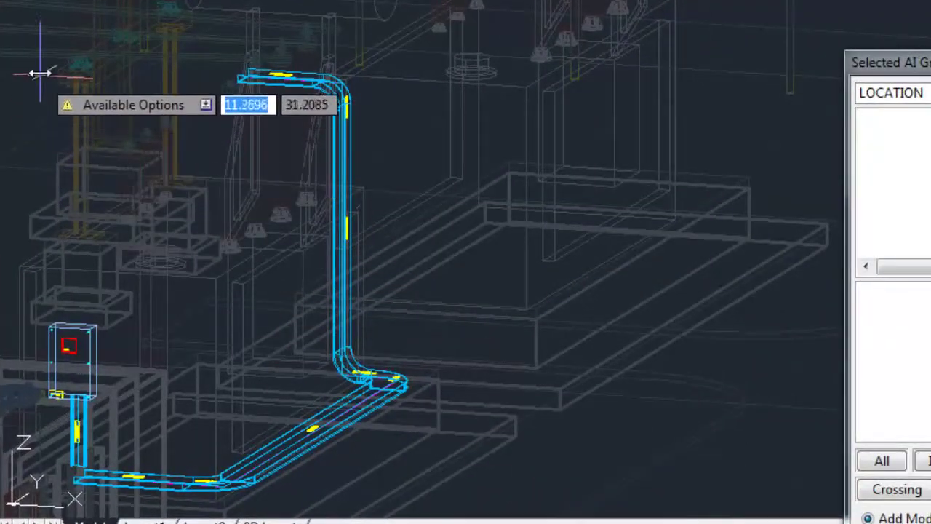
left_click(40, 64)
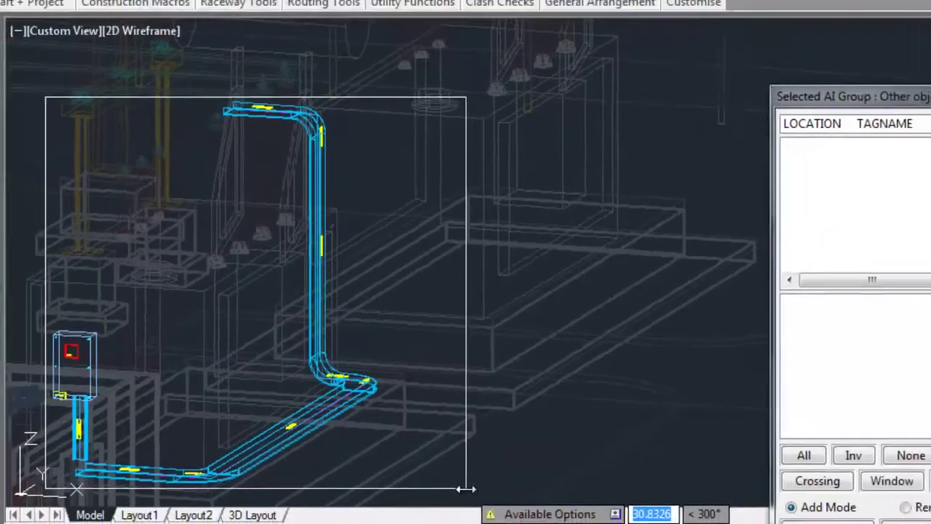
left_click(500, 495)
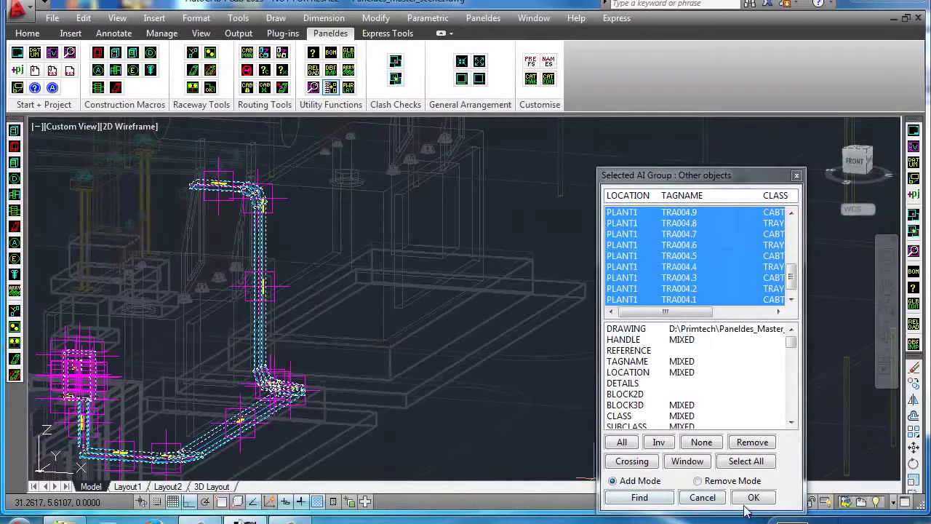
left_click(754, 497)
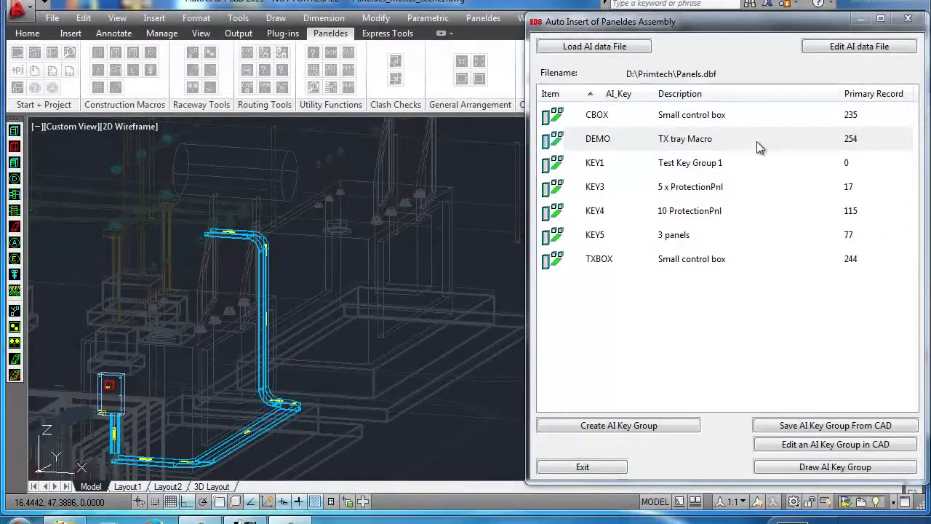
left_click(756, 141)
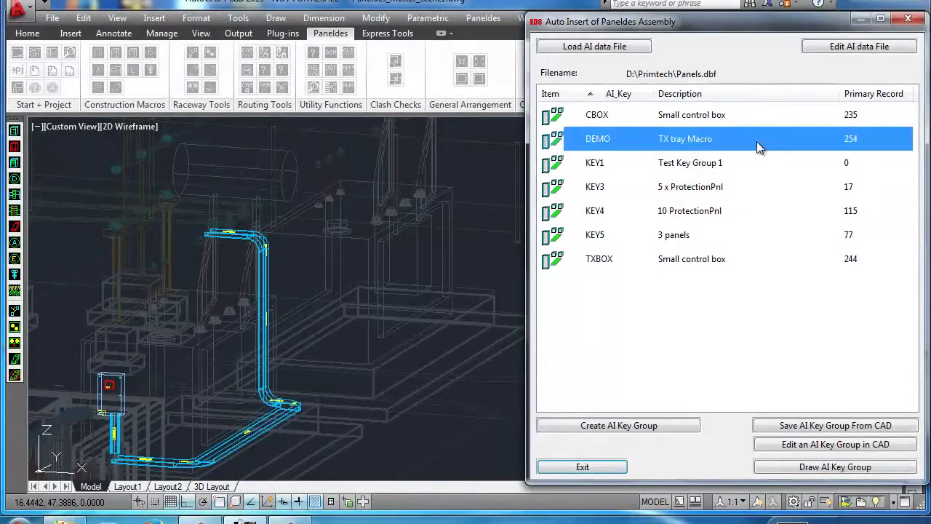
left_click(798, 467)
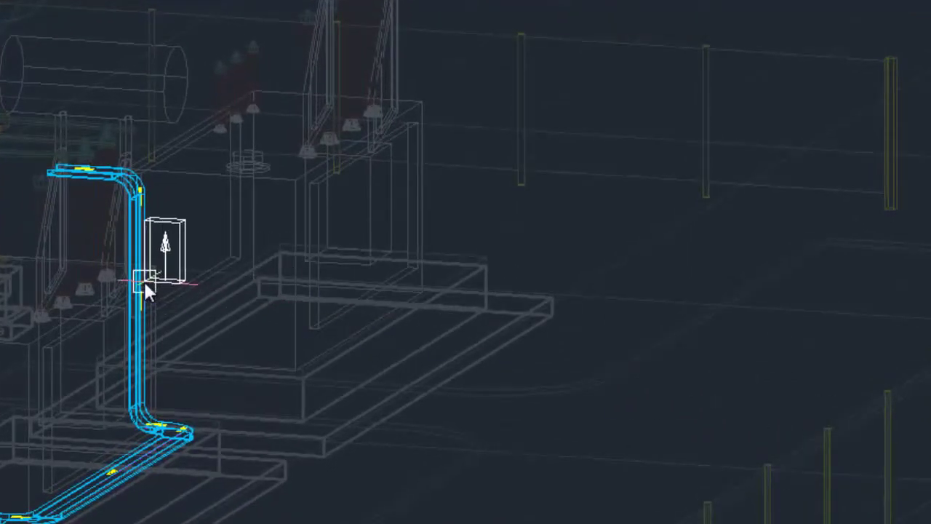
Step: Place the DEMO box-and-tray copy on the second transformer
left_click(144, 283)
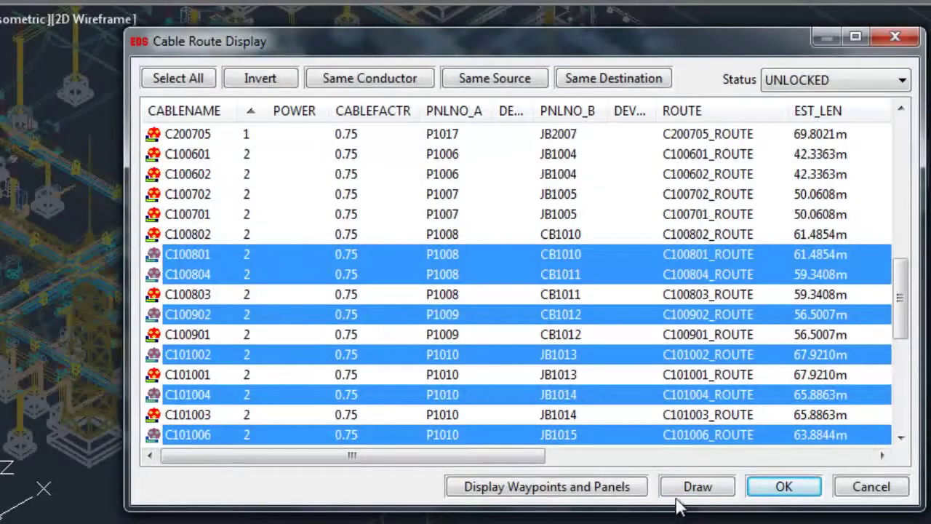
Step: Draw the selected cable routes and orbit to inspect the coloured cables through the trays
left_click(695, 492)
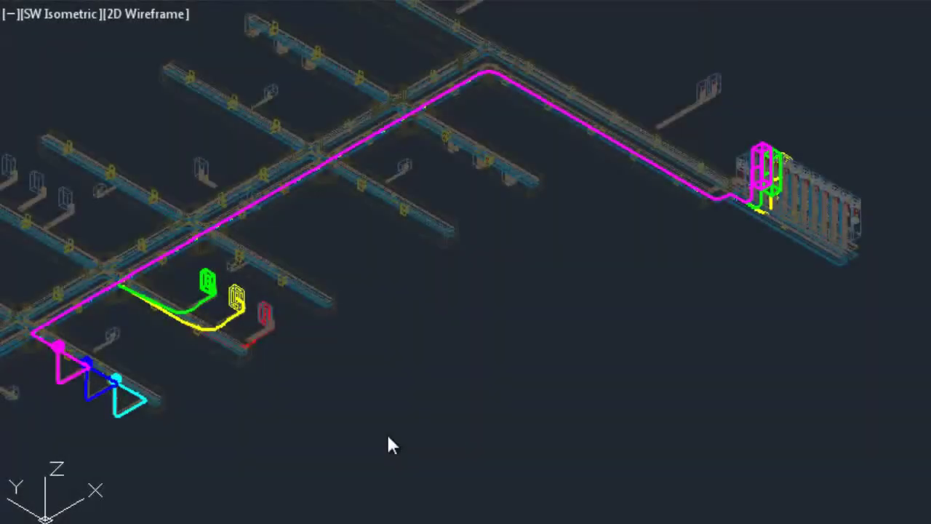
middle_click_drag(493, 365, 437, 346, "shift")
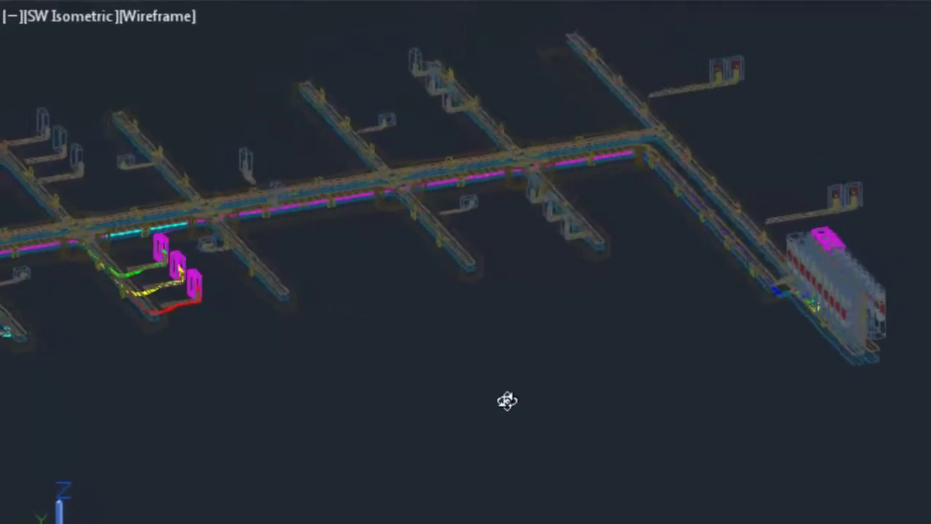
middle_click_drag(507, 401, 680, 406, "shift")
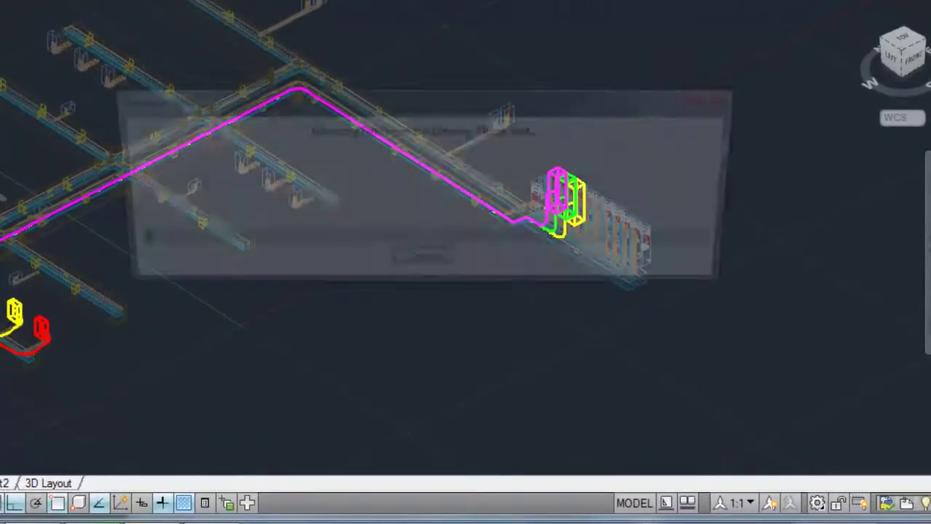
Step: Pick a magenta cable and choose conductor C101006 to view its properties
left_click(401, 149)
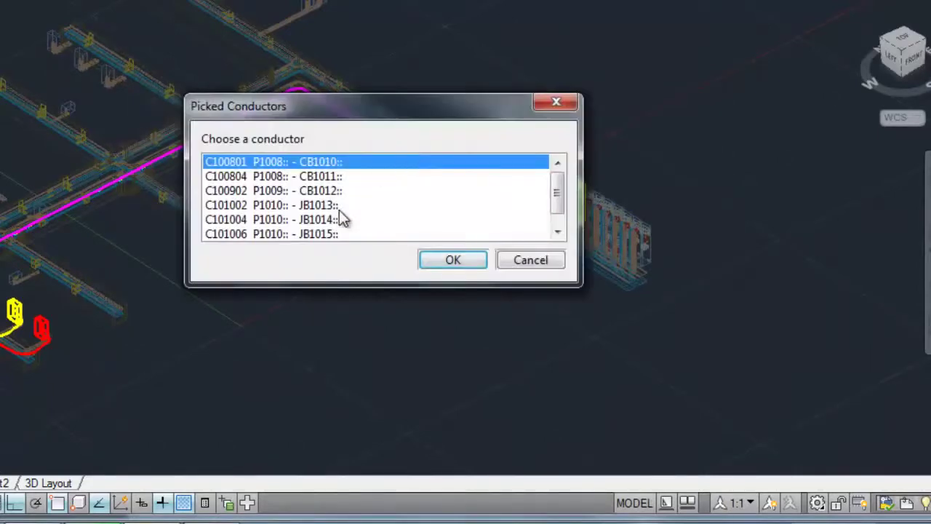
left_click(310, 234)
left_click(452, 260)
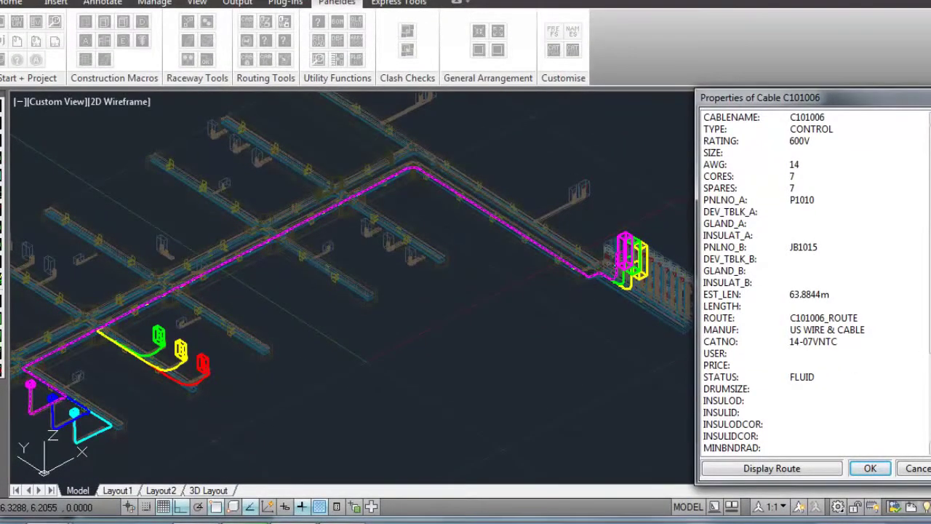
Step: Display C101006's route, highlighting TRACNR2003, TRA2503, TRA2022, TRAX2003 and TRA2023 in turn
left_click(818, 470)
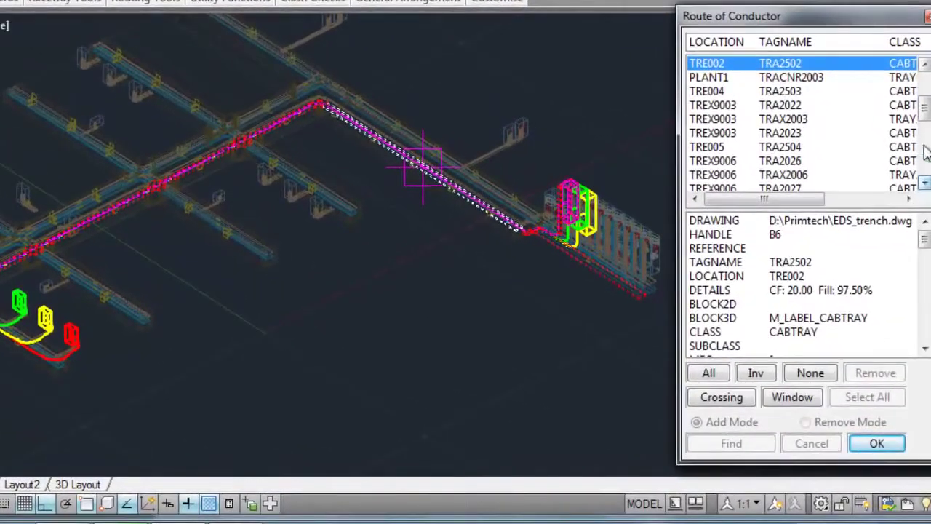
left_click(790, 77)
left_click(790, 91)
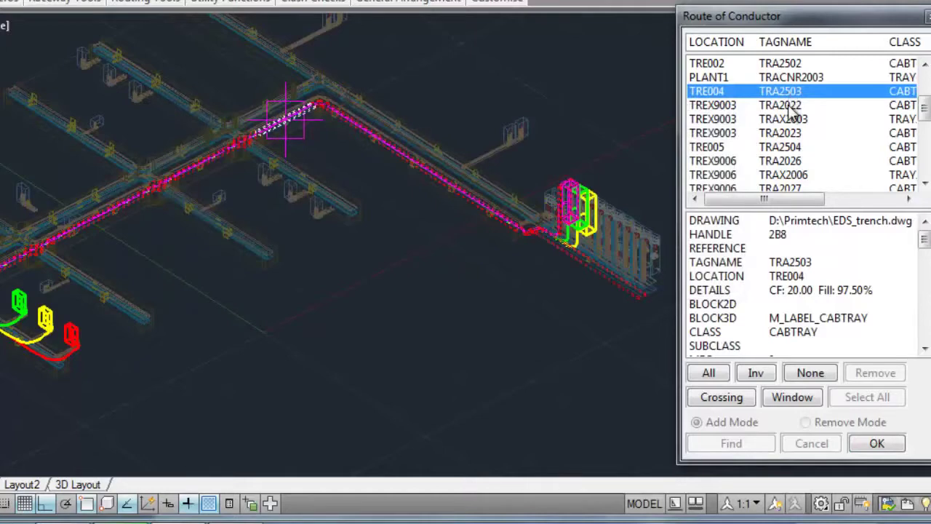
left_click(789, 107)
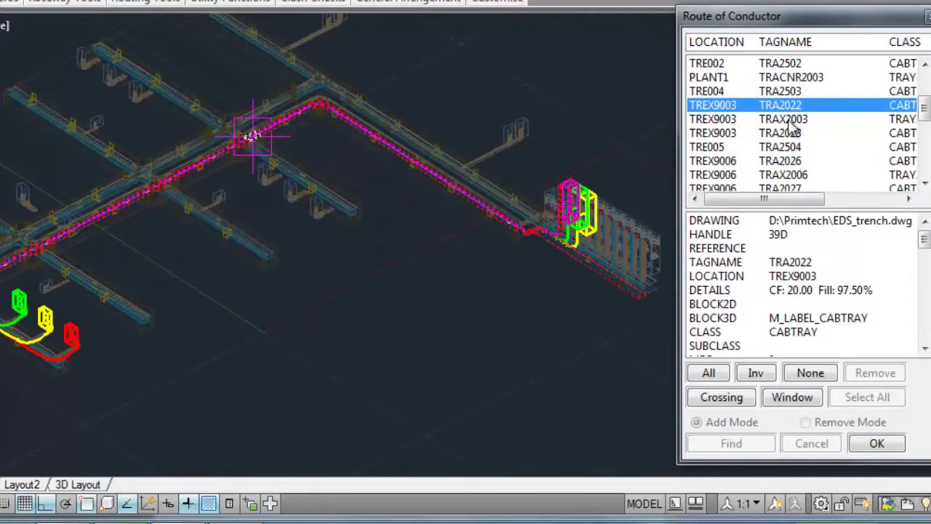
left_click(788, 120)
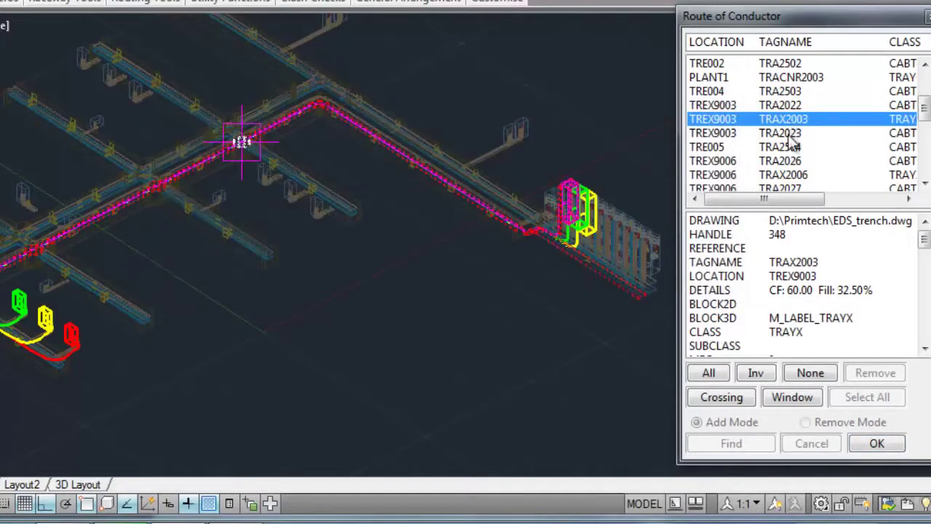
left_click(789, 134)
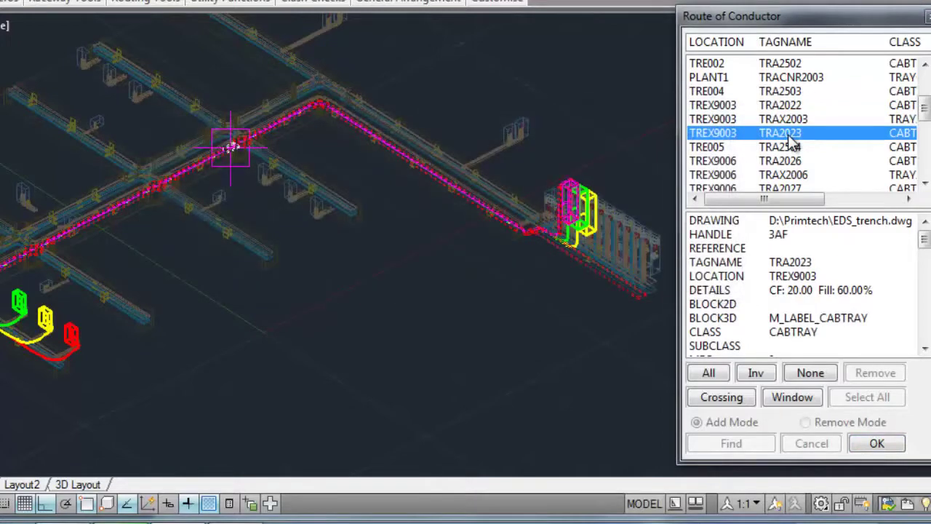
left_click(877, 444)
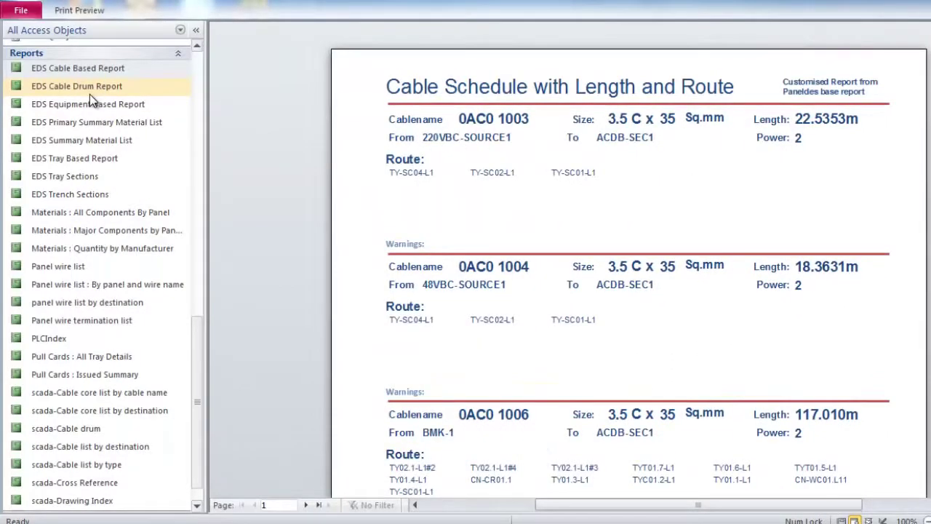
Step: Page through the Cable Schedule with Length and Route report
left_click(306, 507)
left_click(306, 505)
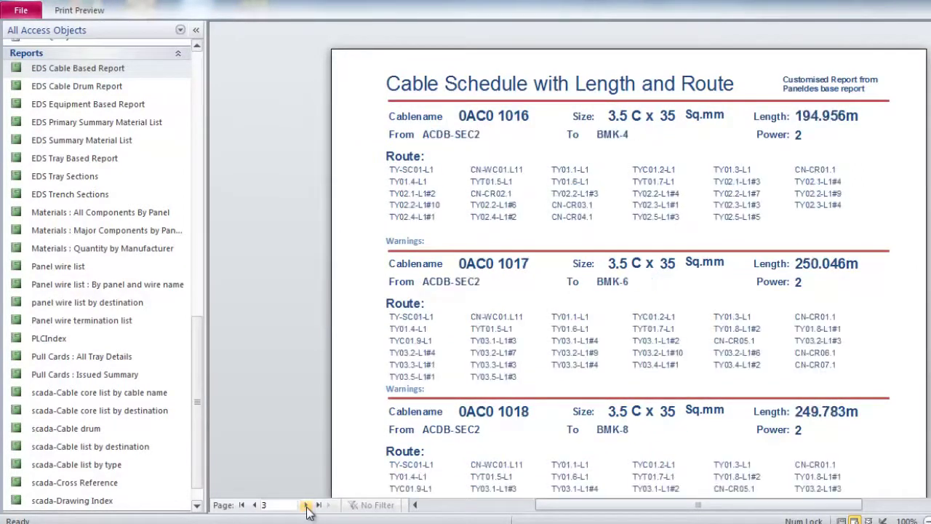
left_click(306, 505)
left_click(307, 505)
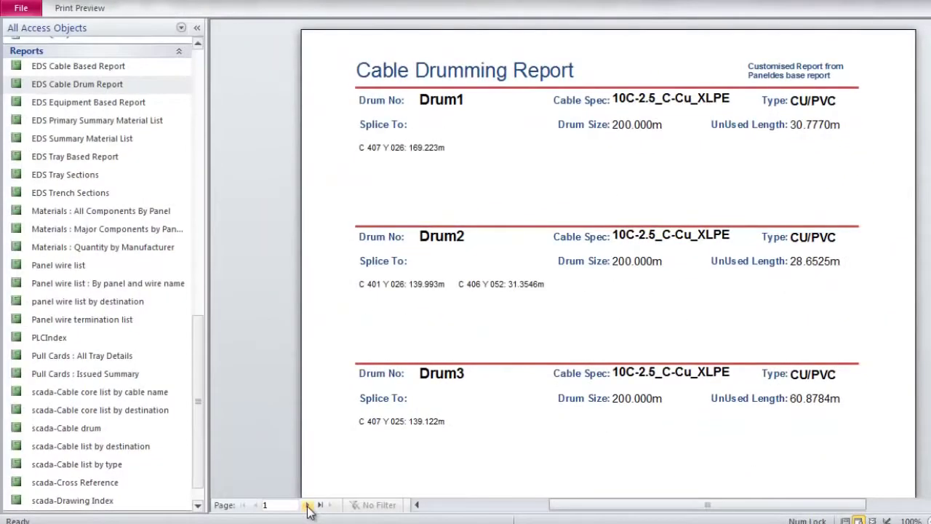
Step: Page through the five pages of the EDS Cable Drum Report
left_click(308, 505)
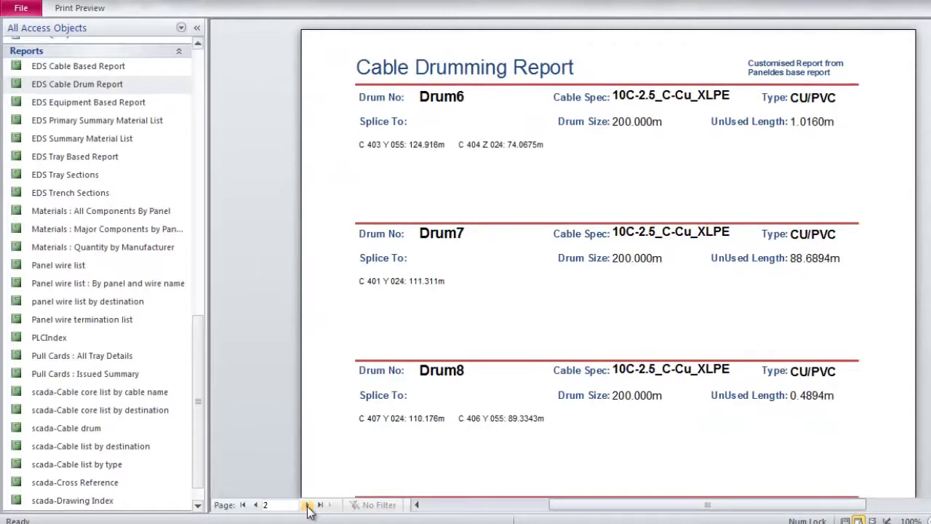
left_click(309, 505)
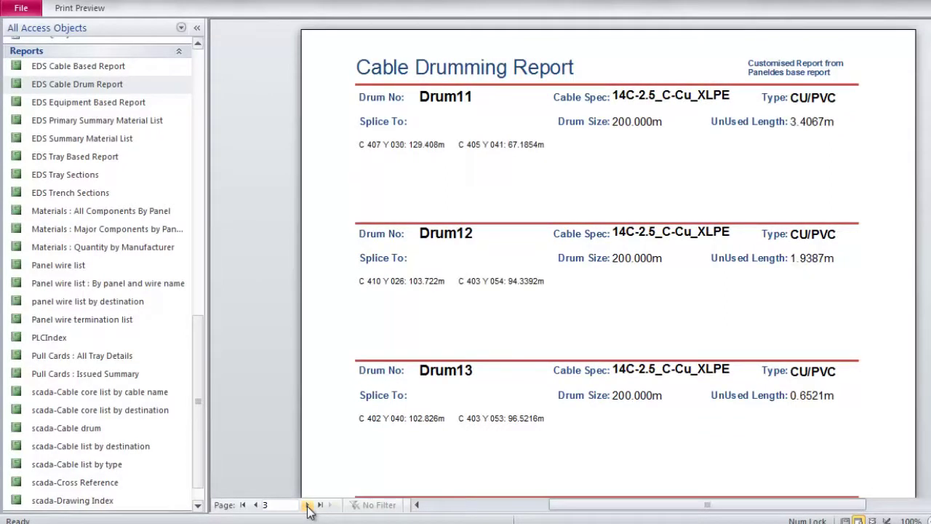
left_click(309, 505)
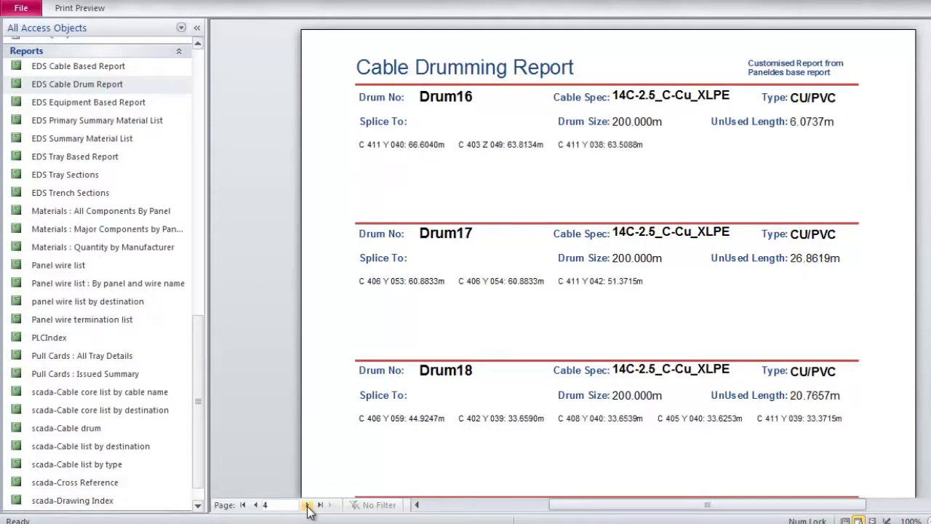
left_click(308, 505)
left_click(308, 506)
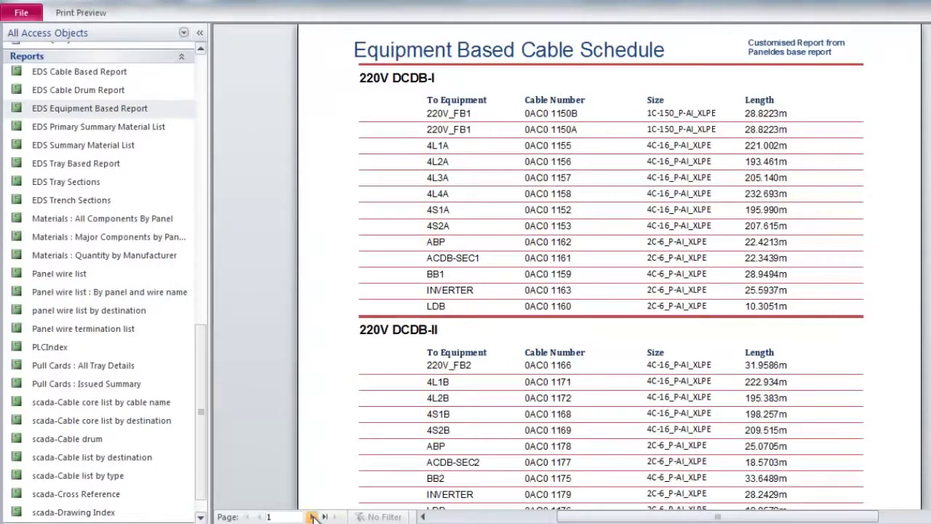
Step: Page through the EDS Equipment Based Report to page 6
left_click(312, 515)
left_click(312, 515)
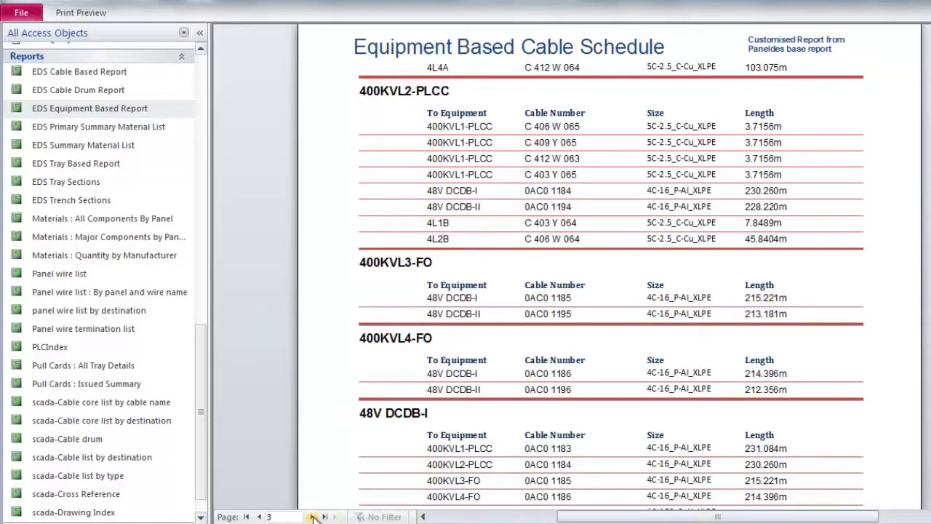
left_click(312, 515)
left_click(313, 515)
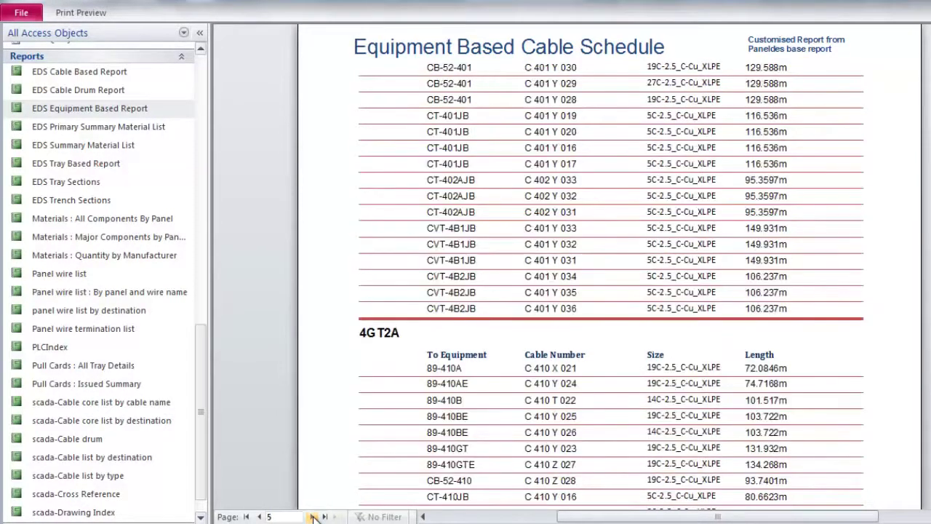
left_click(312, 515)
Step: Page through the EDS Summary Material List preview from page 1 to page 5
left_click(312, 515)
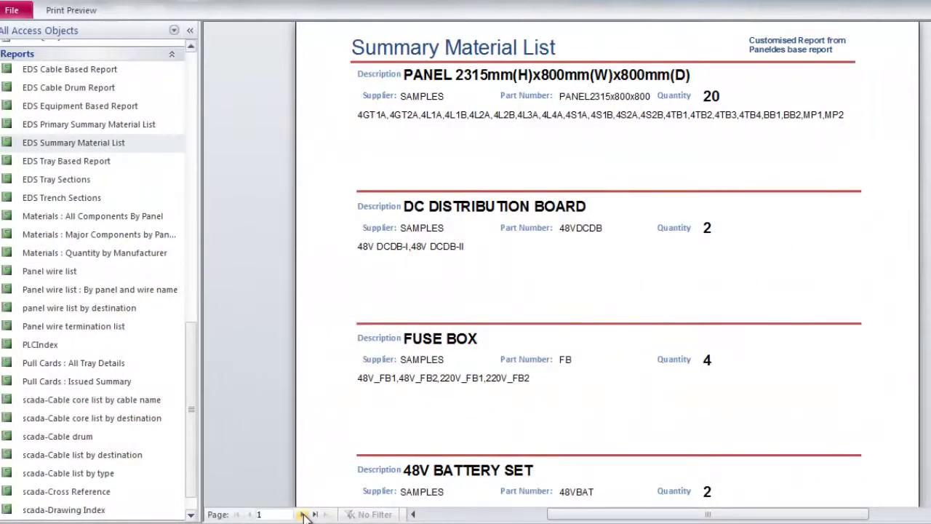
left_click(303, 514)
left_click(303, 514)
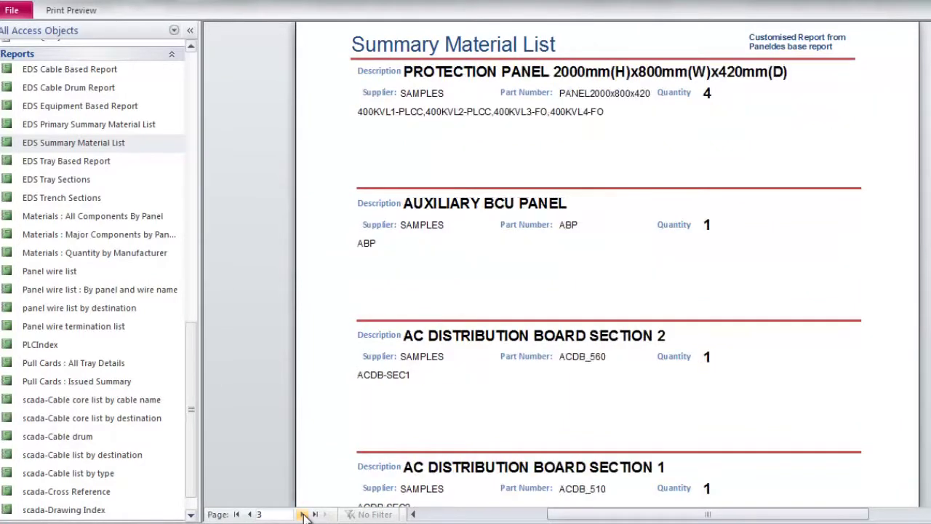
left_click(303, 515)
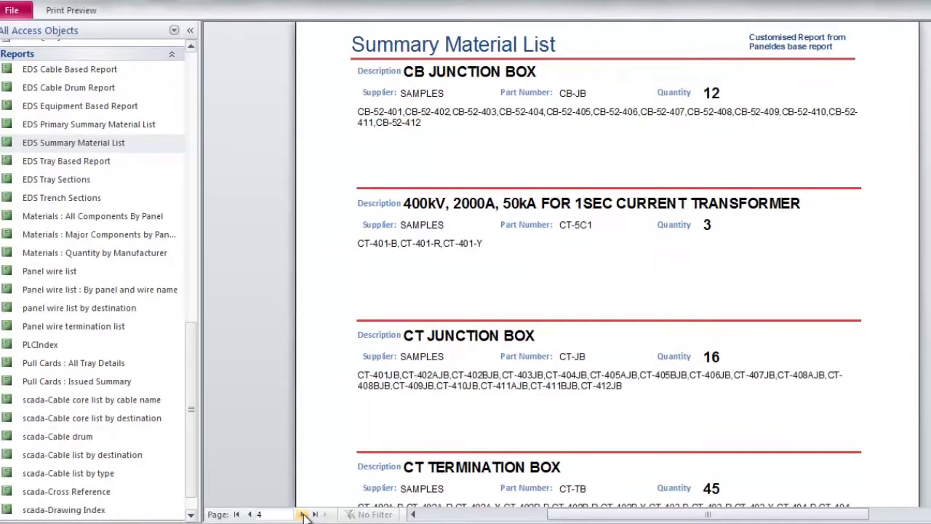
left_click(303, 514)
left_click(303, 515)
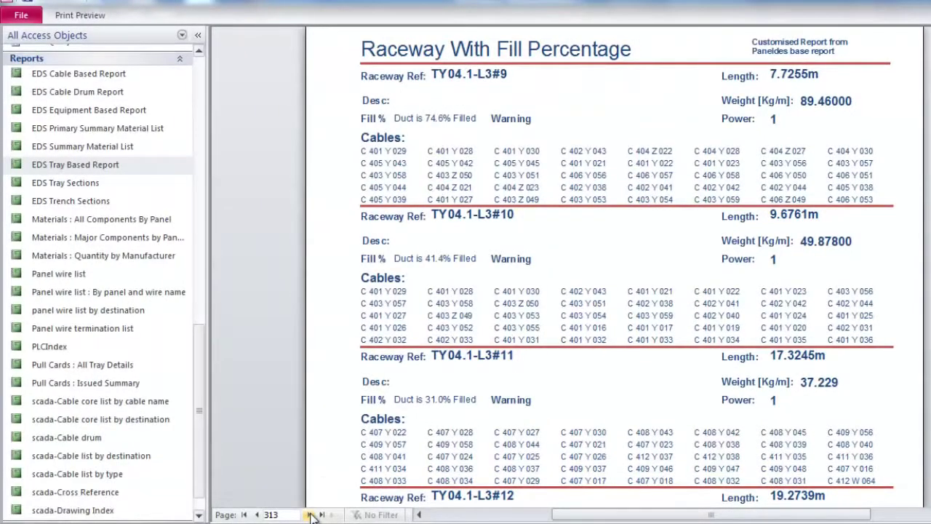
Step: Advance the Raceway With Fill Percentage report through pages 314 to 317
left_click(310, 515)
left_click(310, 516)
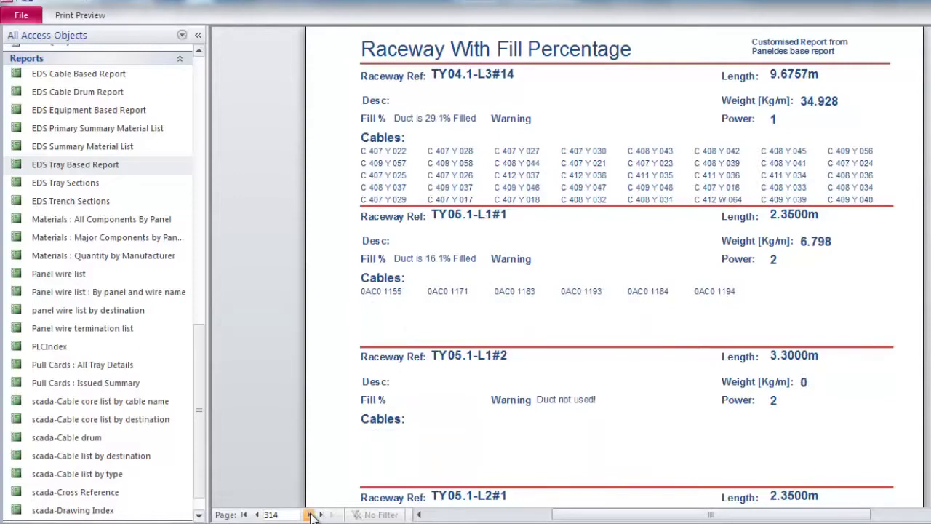
left_click(310, 515)
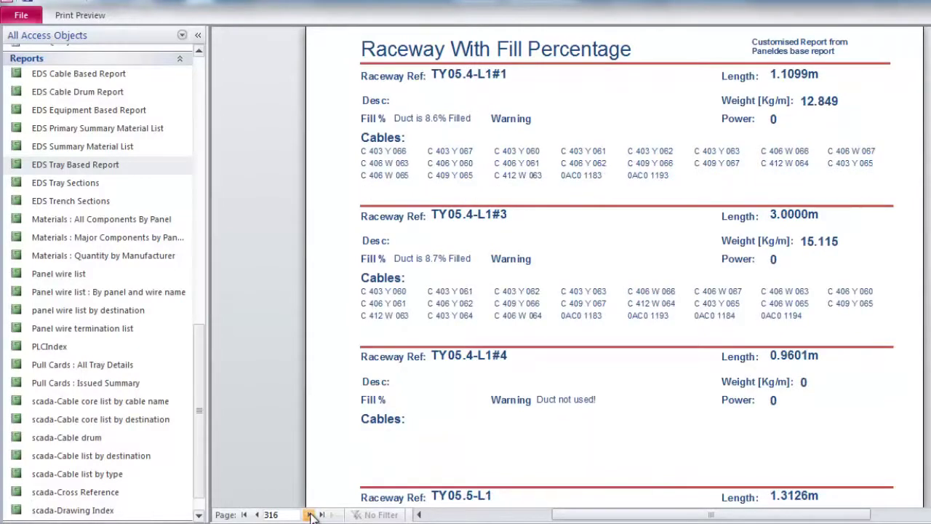
left_click(311, 515)
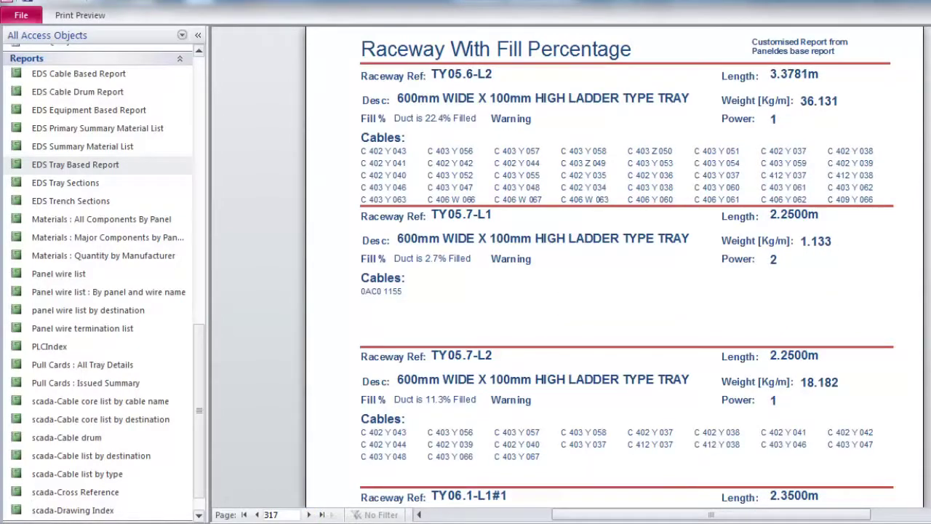